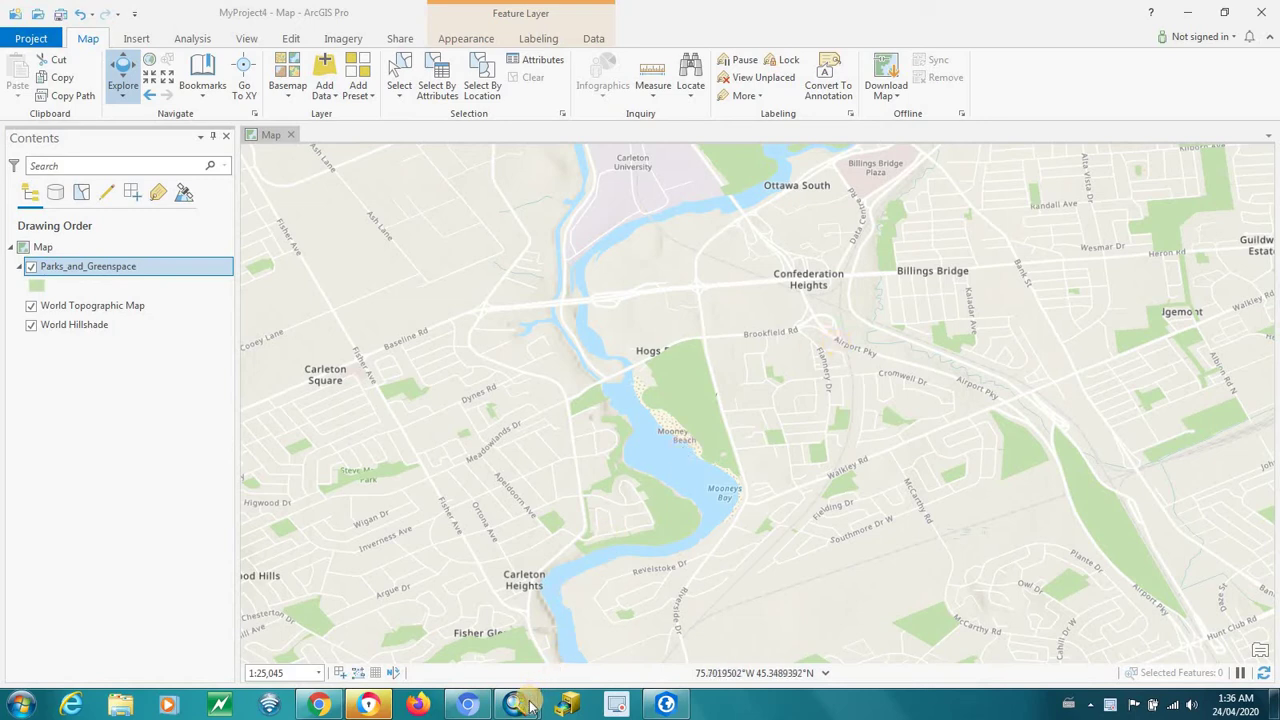
Step: Switch to ArcMap and open the Parks_and_Greenspace attribute table
click(458, 655)
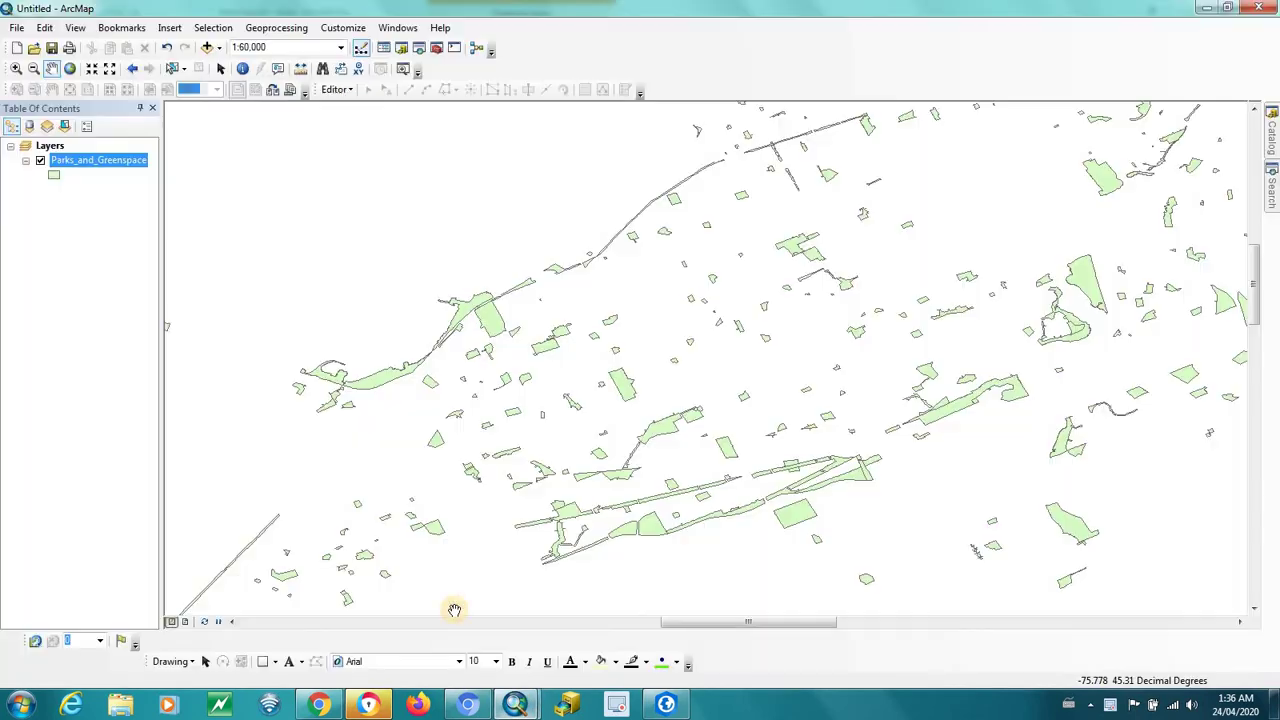
right_click(108, 167)
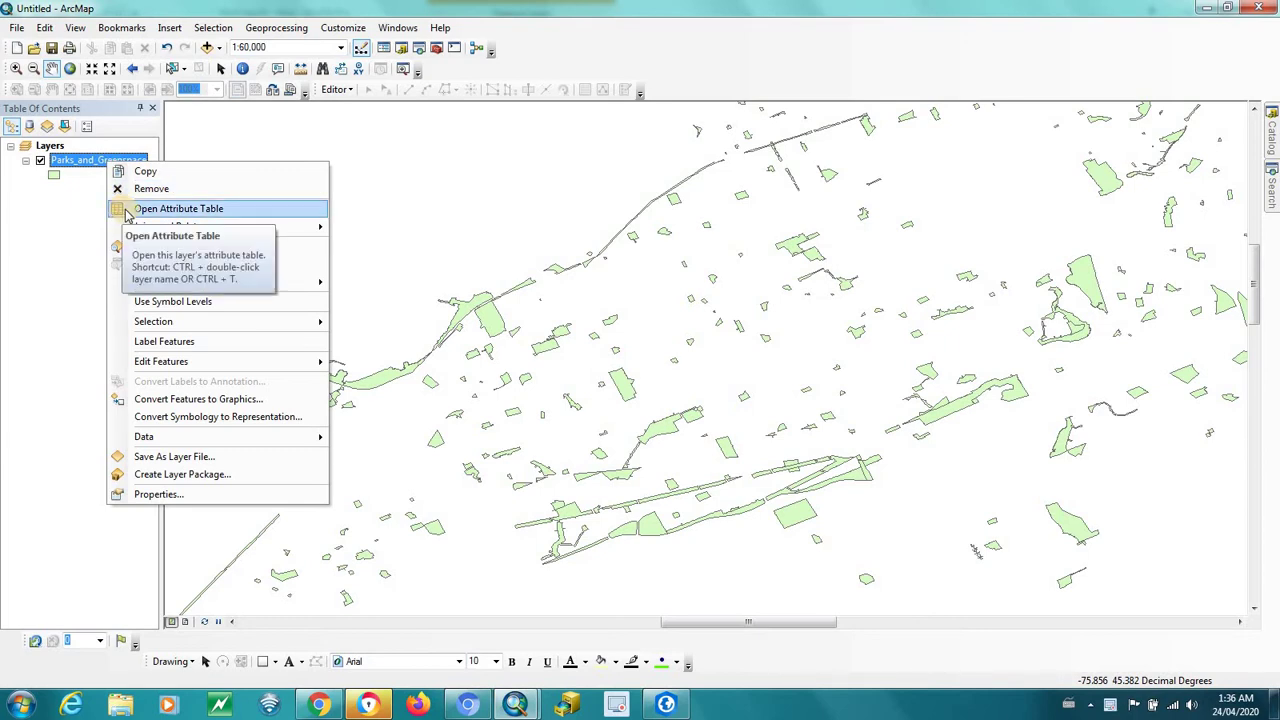
key(Return)
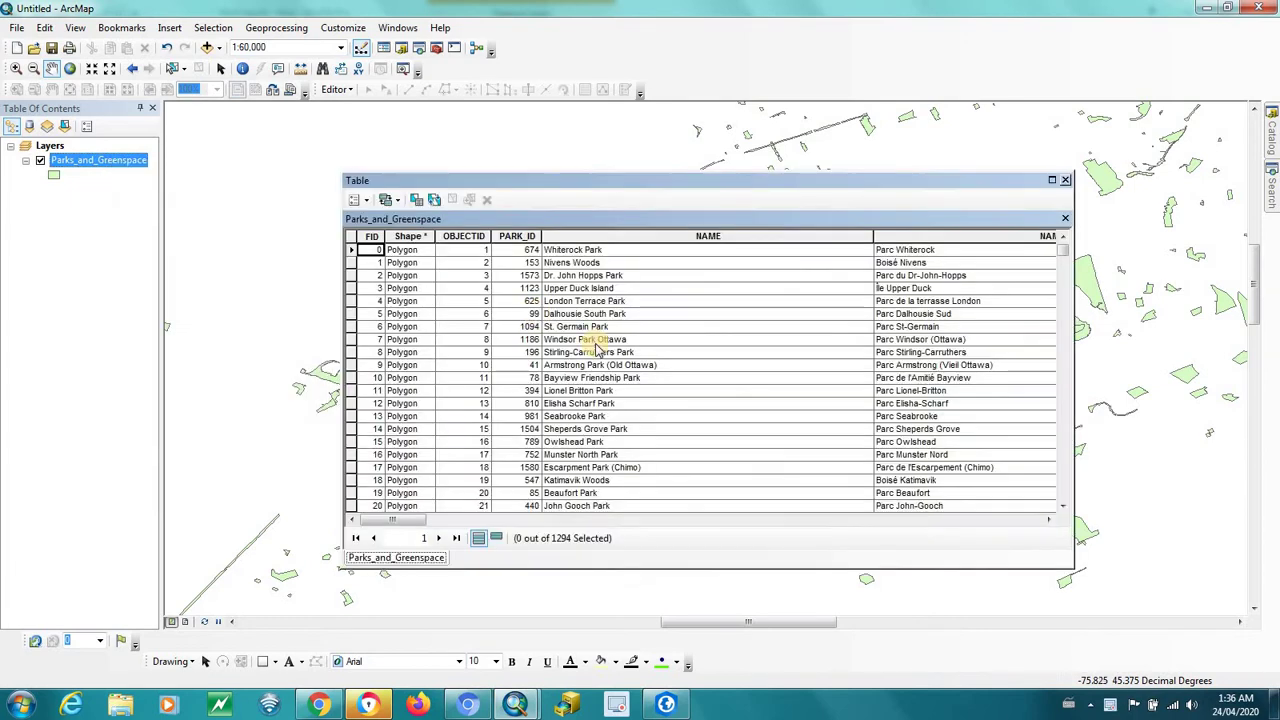
Step: Scroll right through the table's columns and select the DOG_DESIGN field
click(749, 519)
click(749, 519)
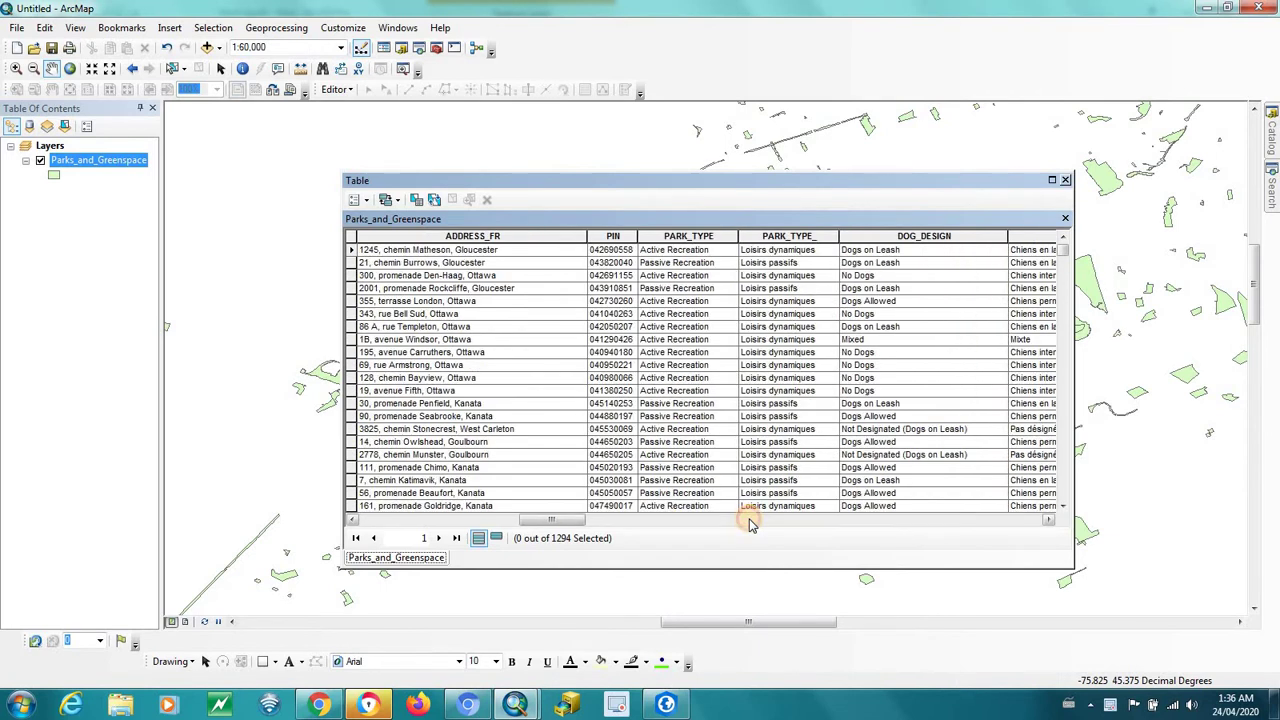
click(749, 519)
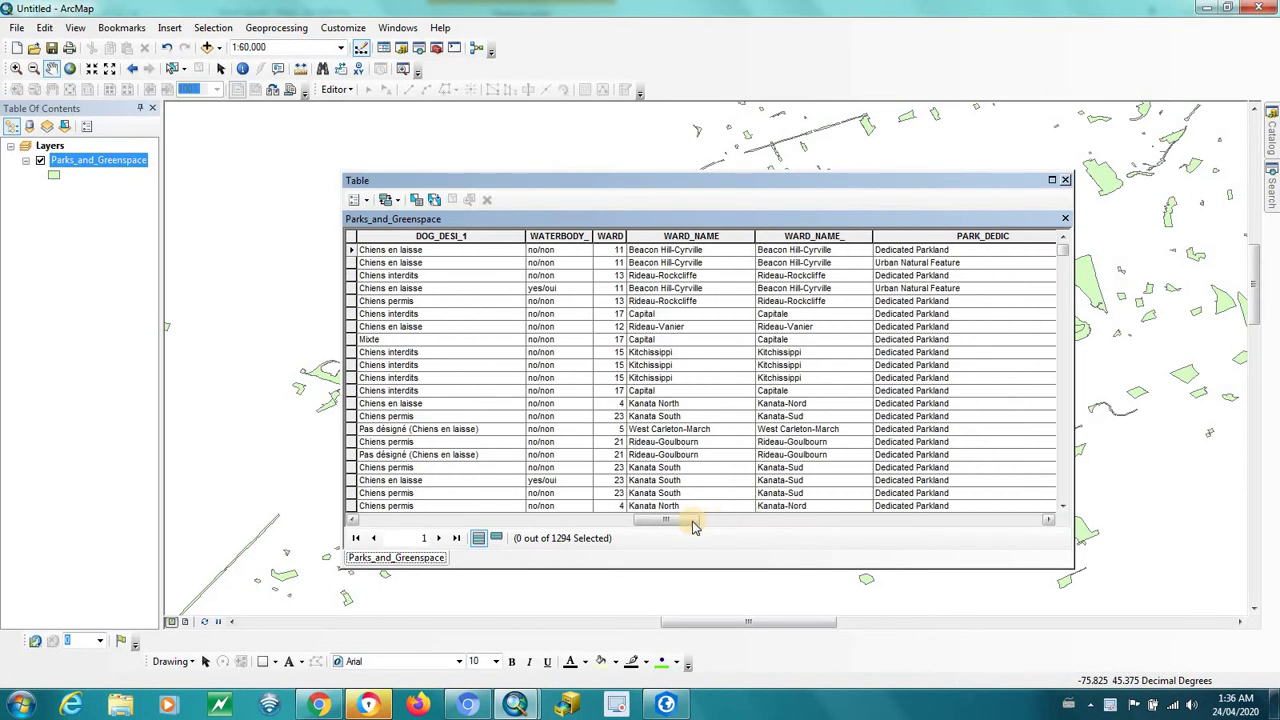
drag(678, 523, 659, 522)
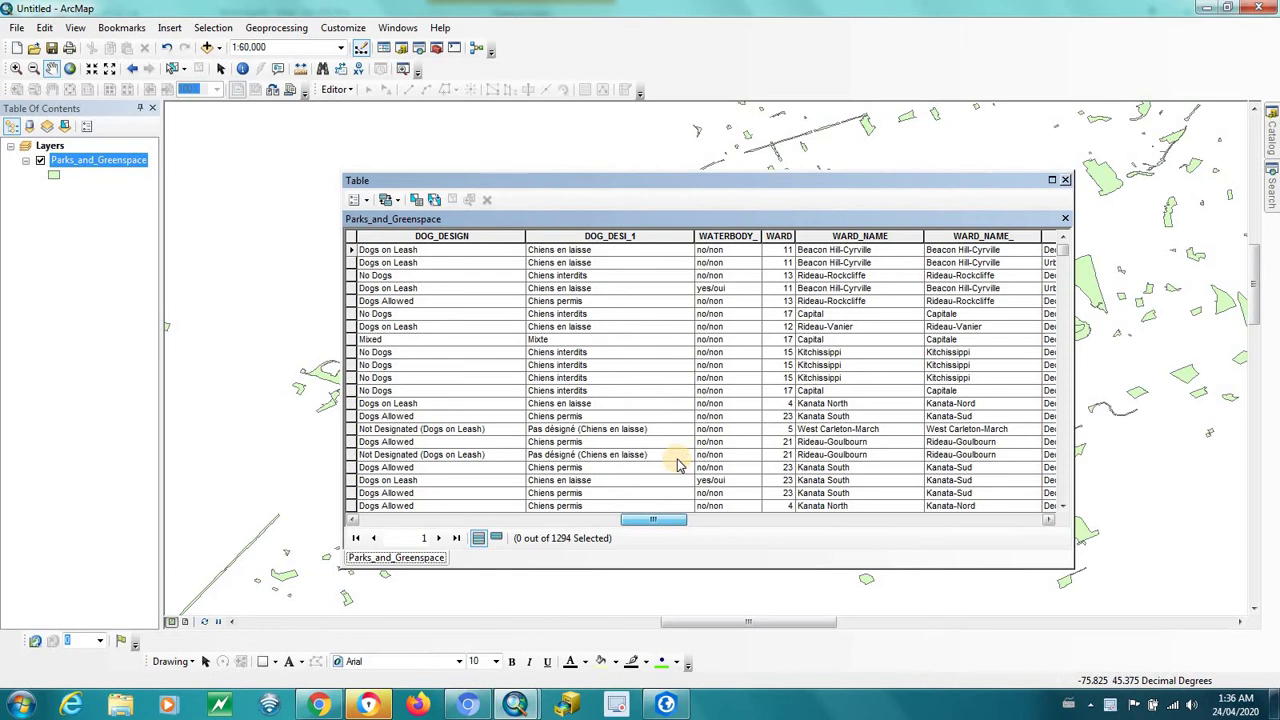
click(480, 236)
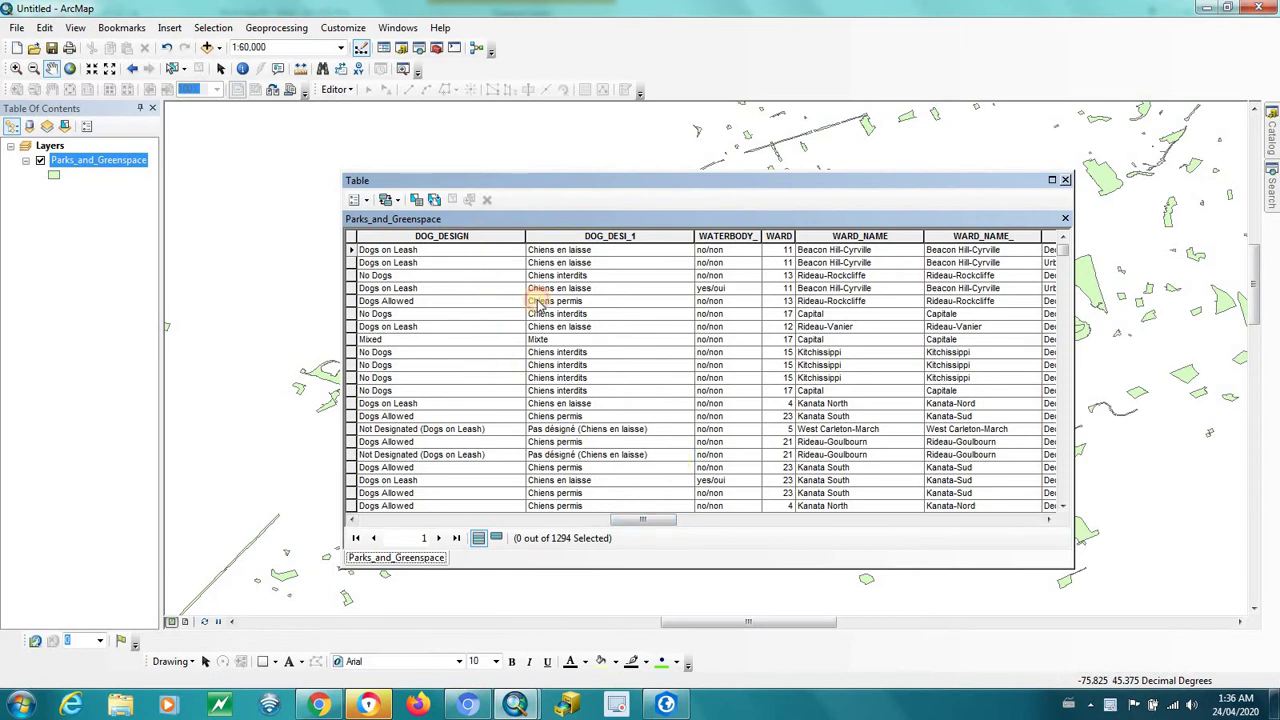
drag(637, 522, 612, 522)
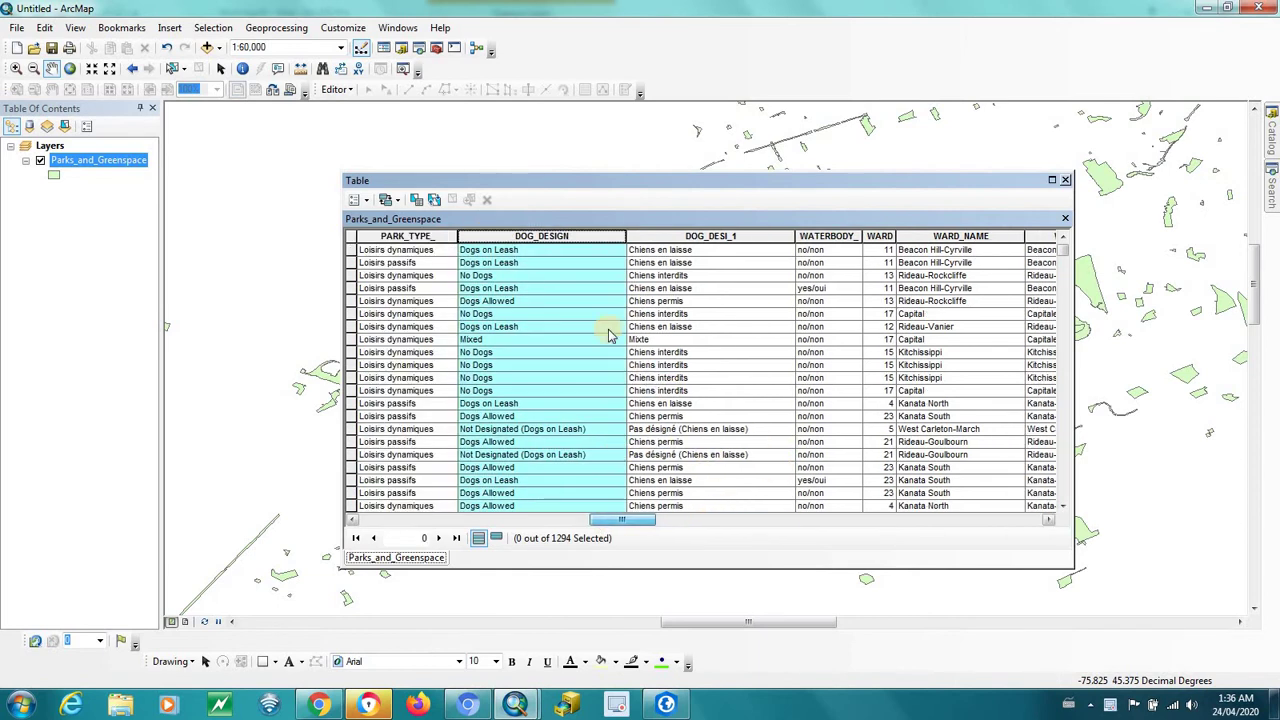
right_click(516, 237)
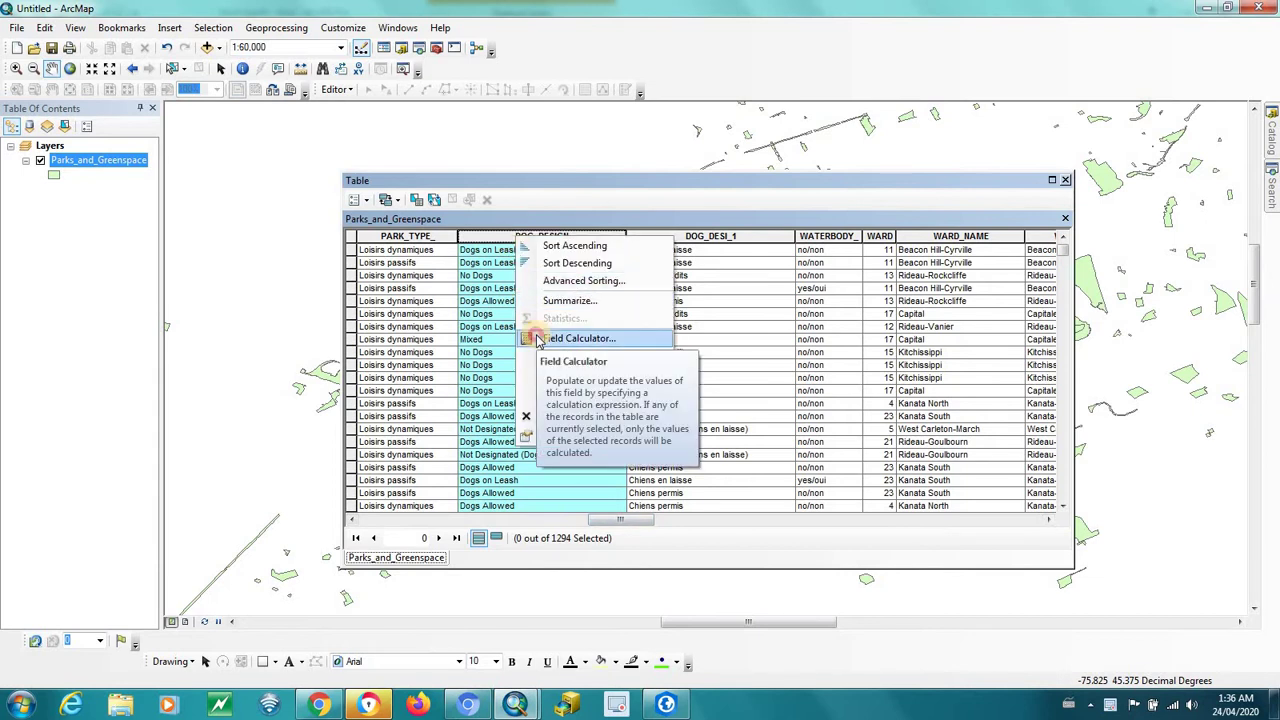
click(540, 339)
click(612, 398)
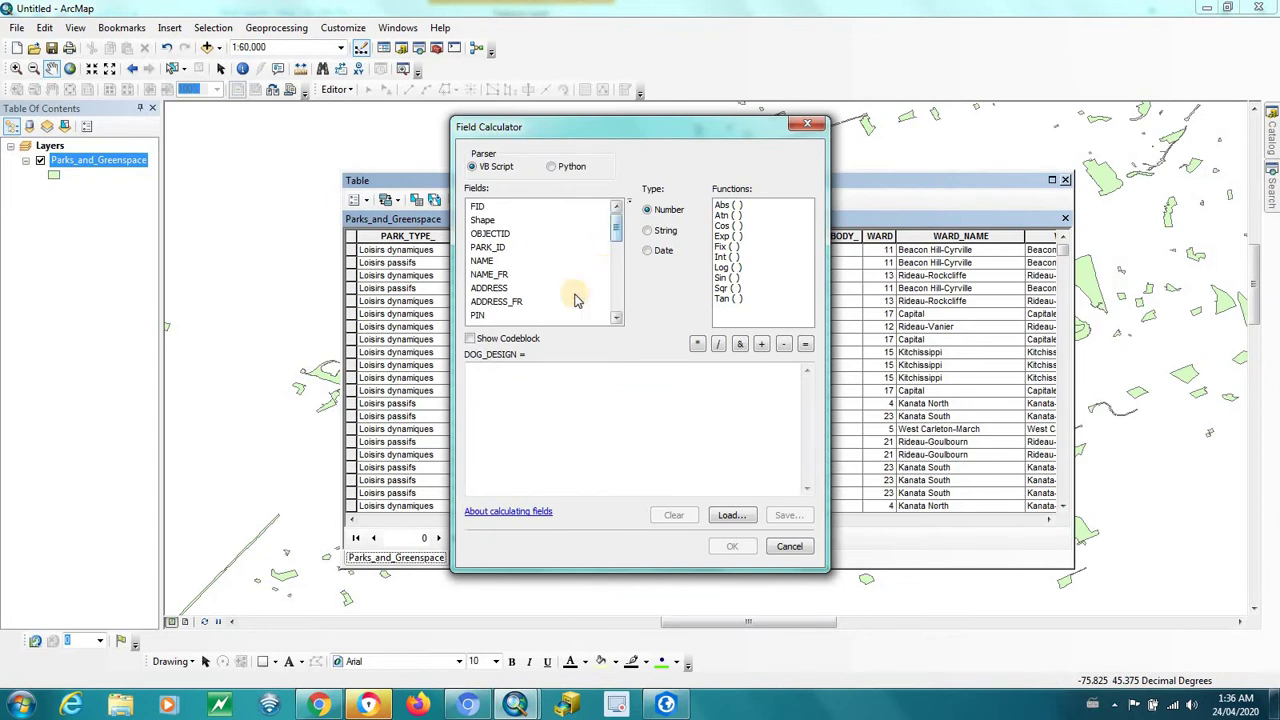
click(647, 231)
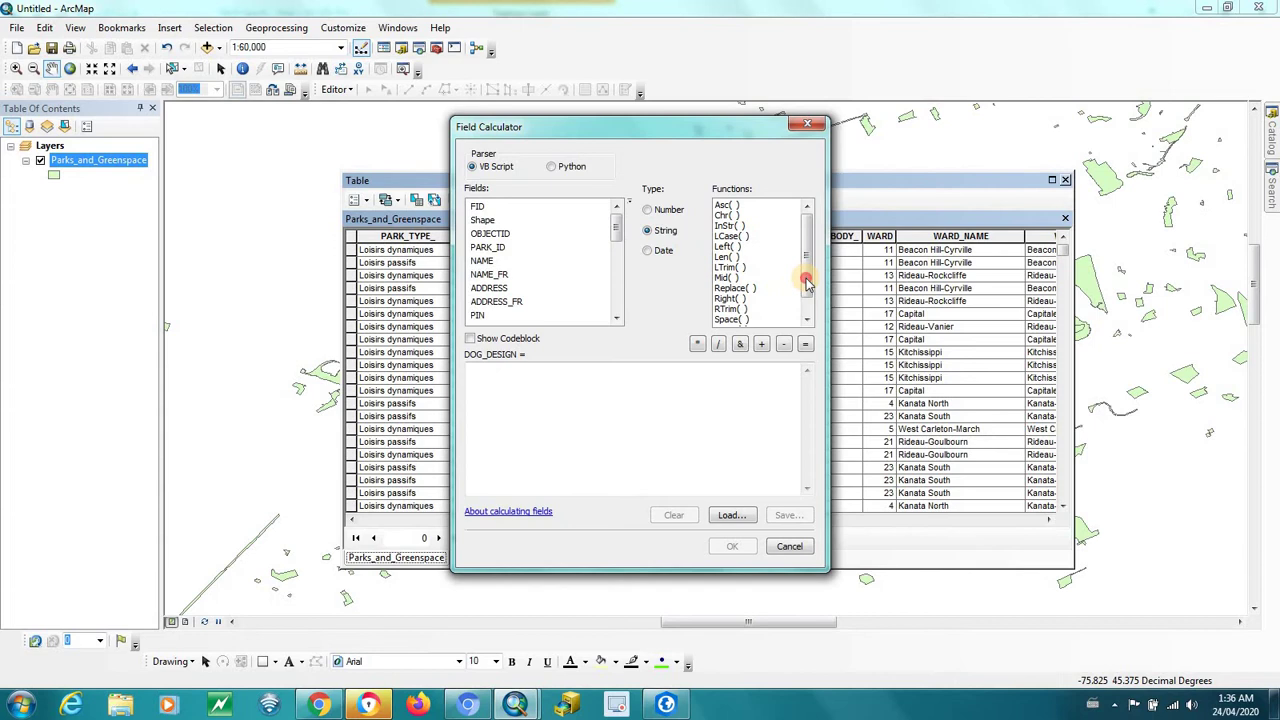
scroll(800, 275, down, 2)
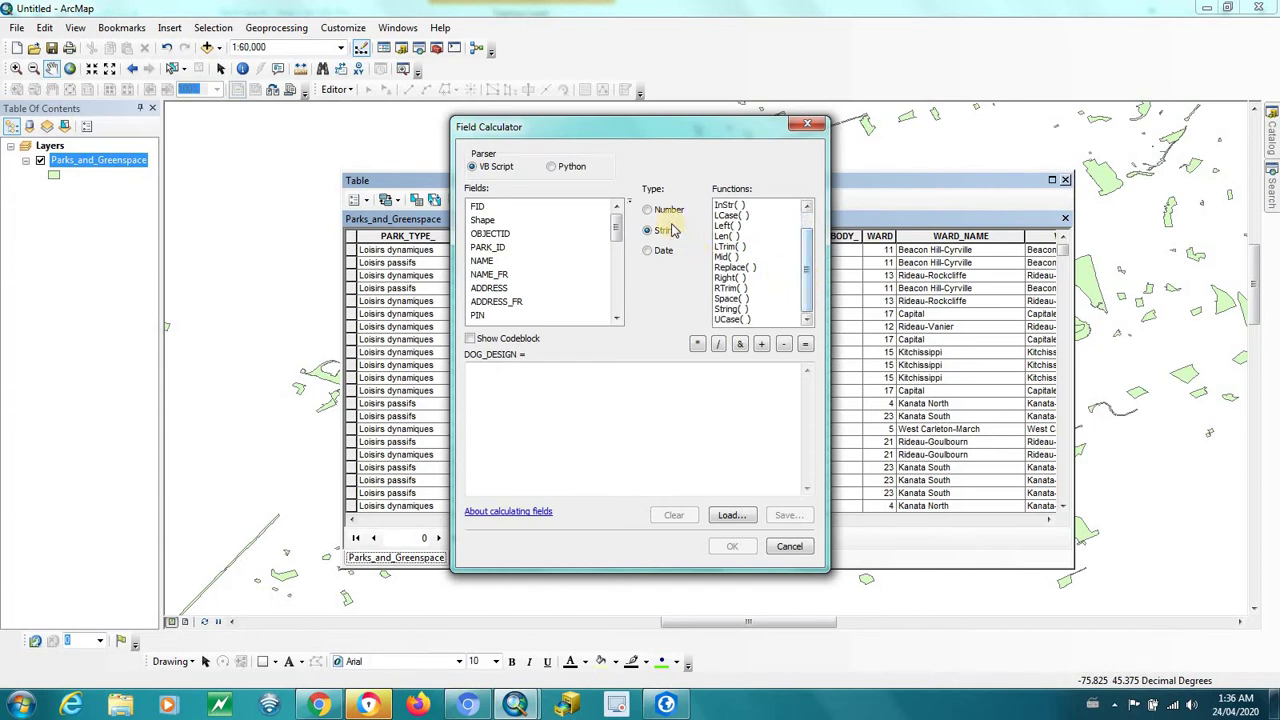
click(805, 271)
drag(805, 271, 803, 260)
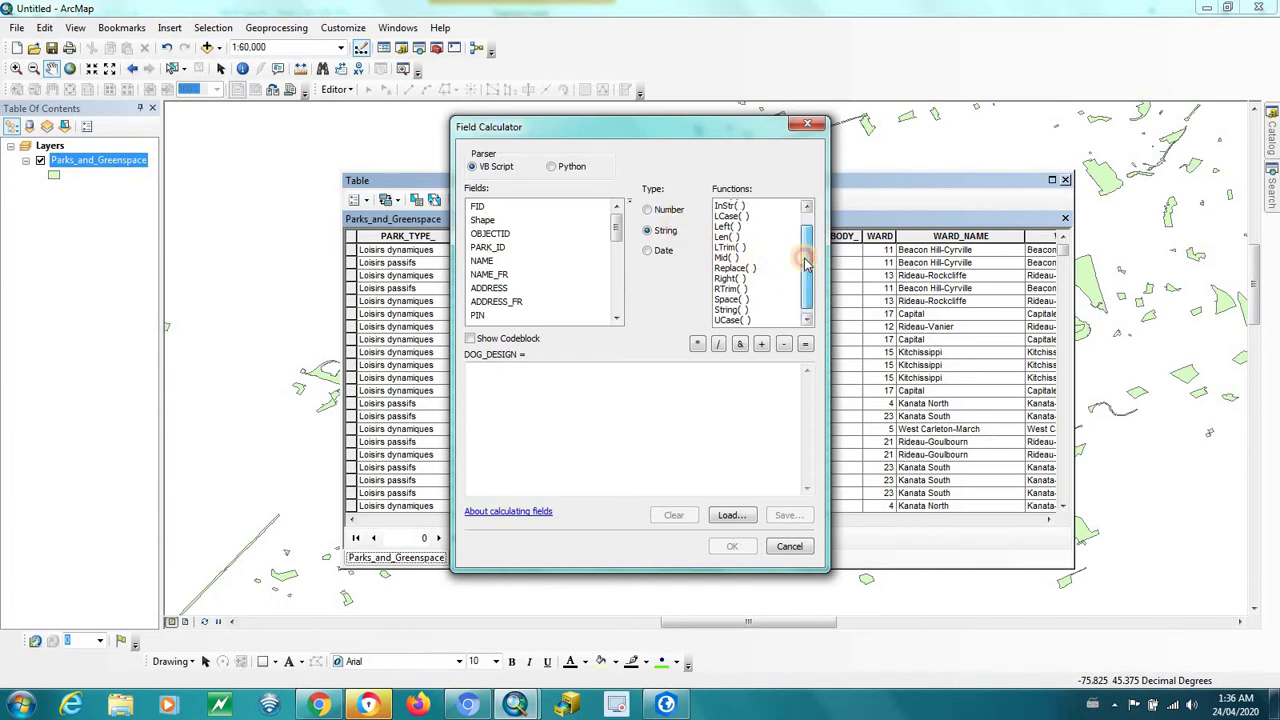
double_click(748, 288)
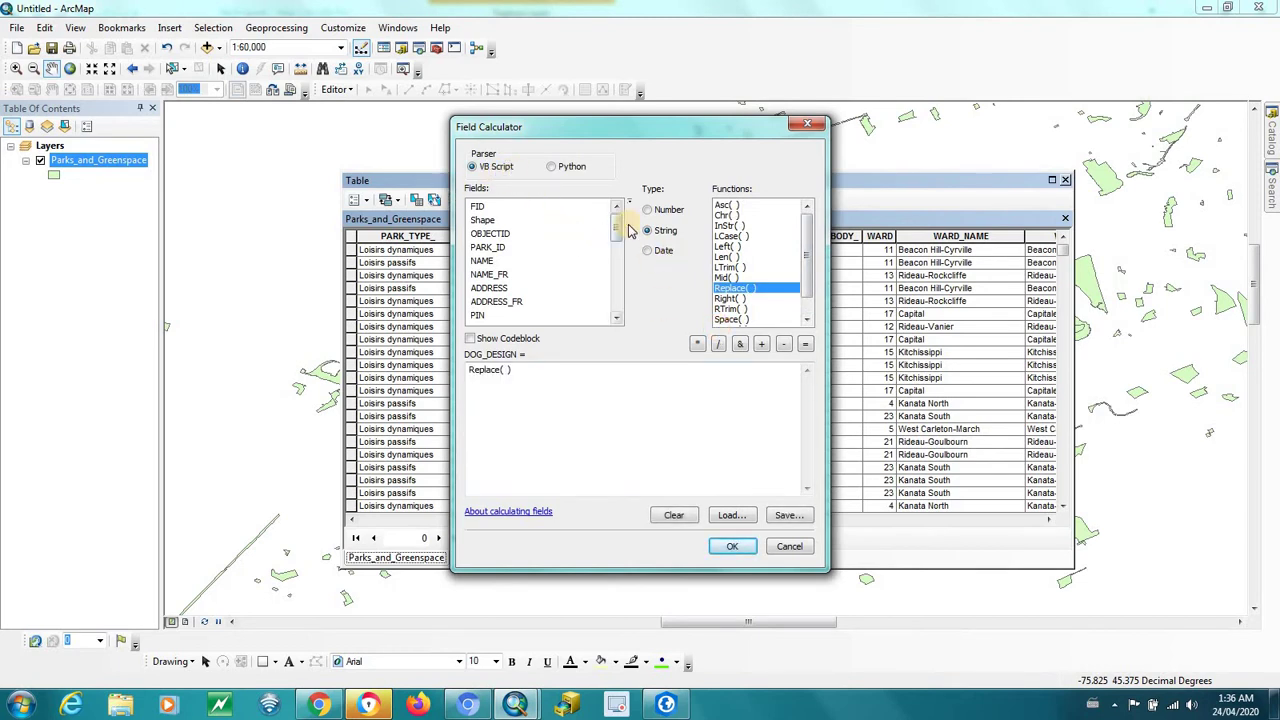
click(553, 167)
drag(585, 388, 450, 380)
key(Delete)
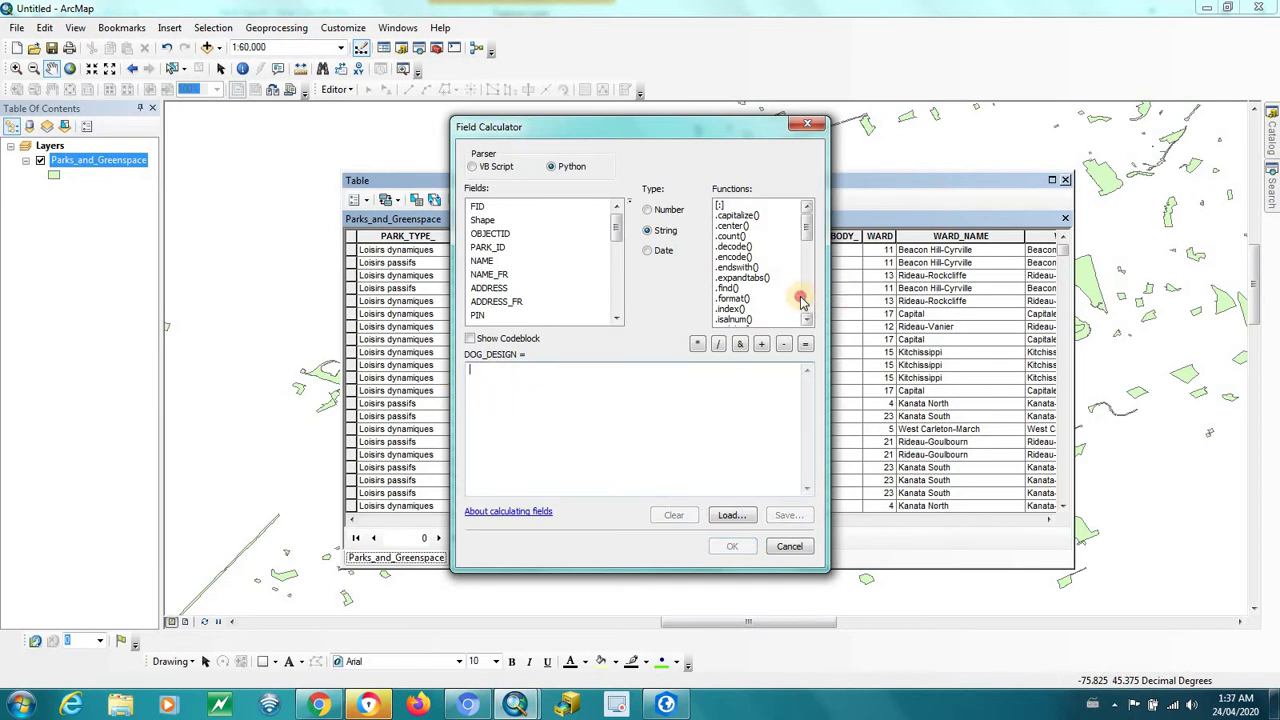
scroll(804, 295, down, 7)
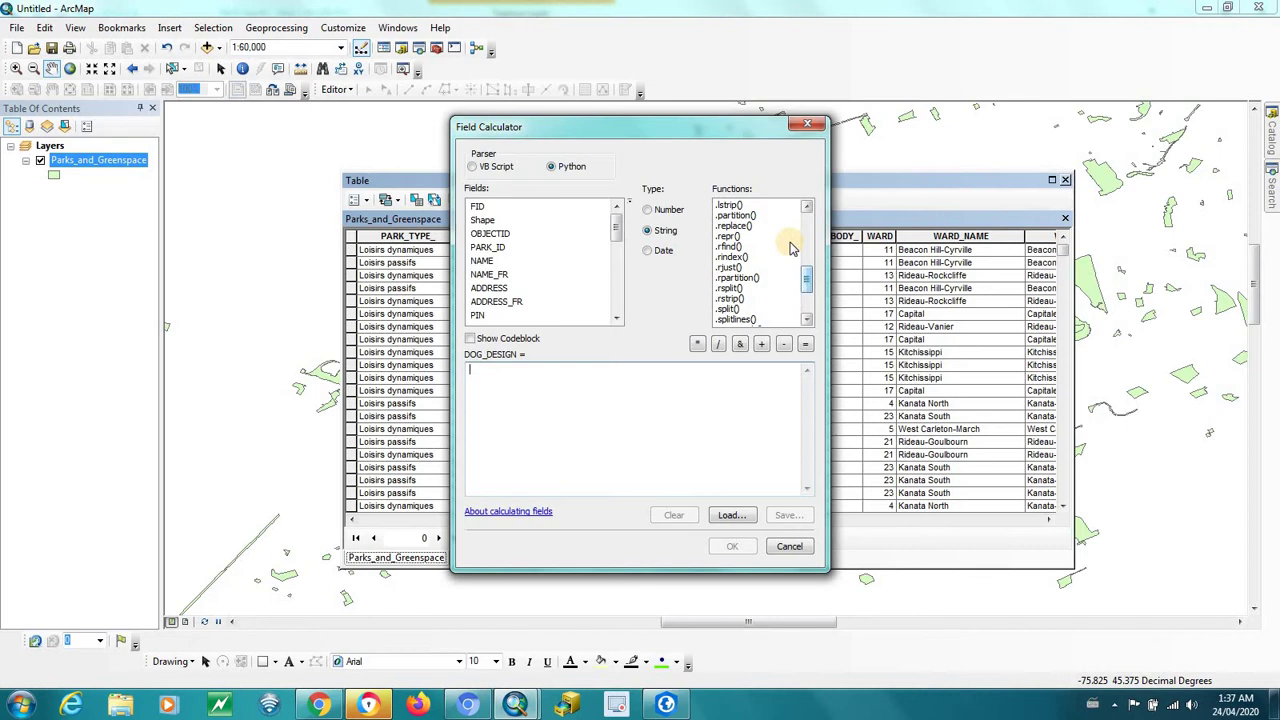
double_click(735, 226)
click(505, 372)
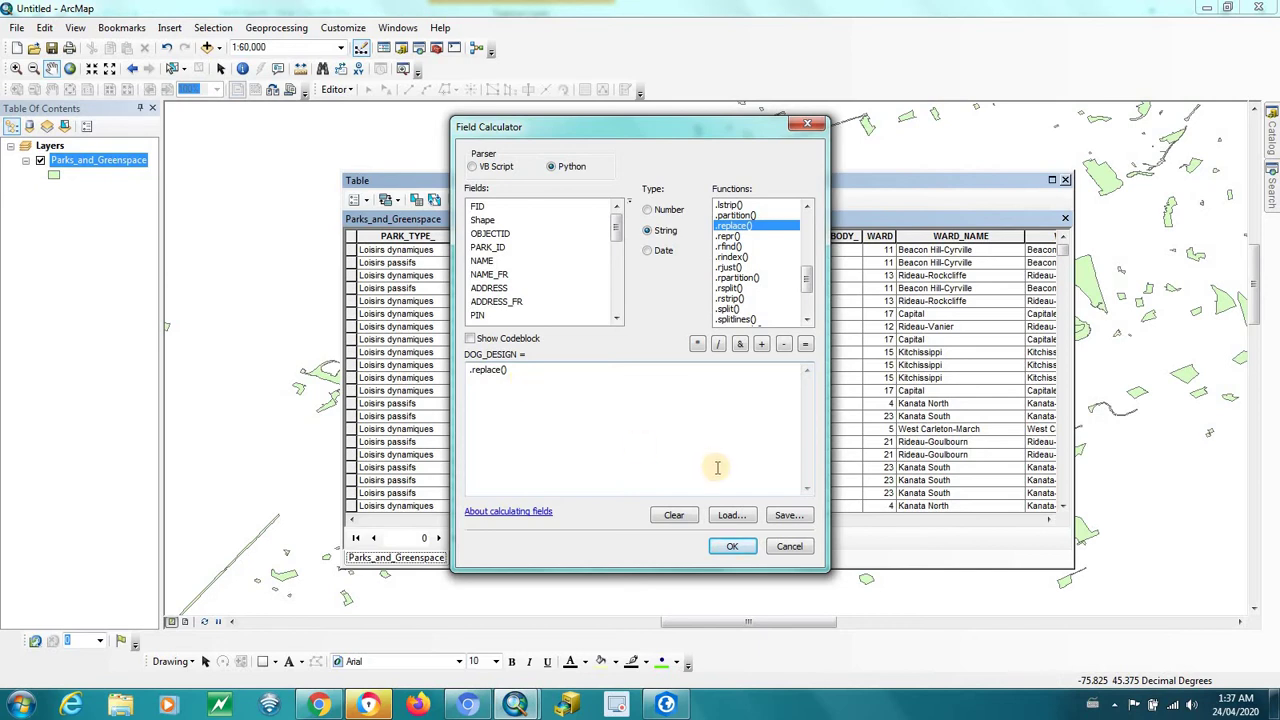
click(789, 546)
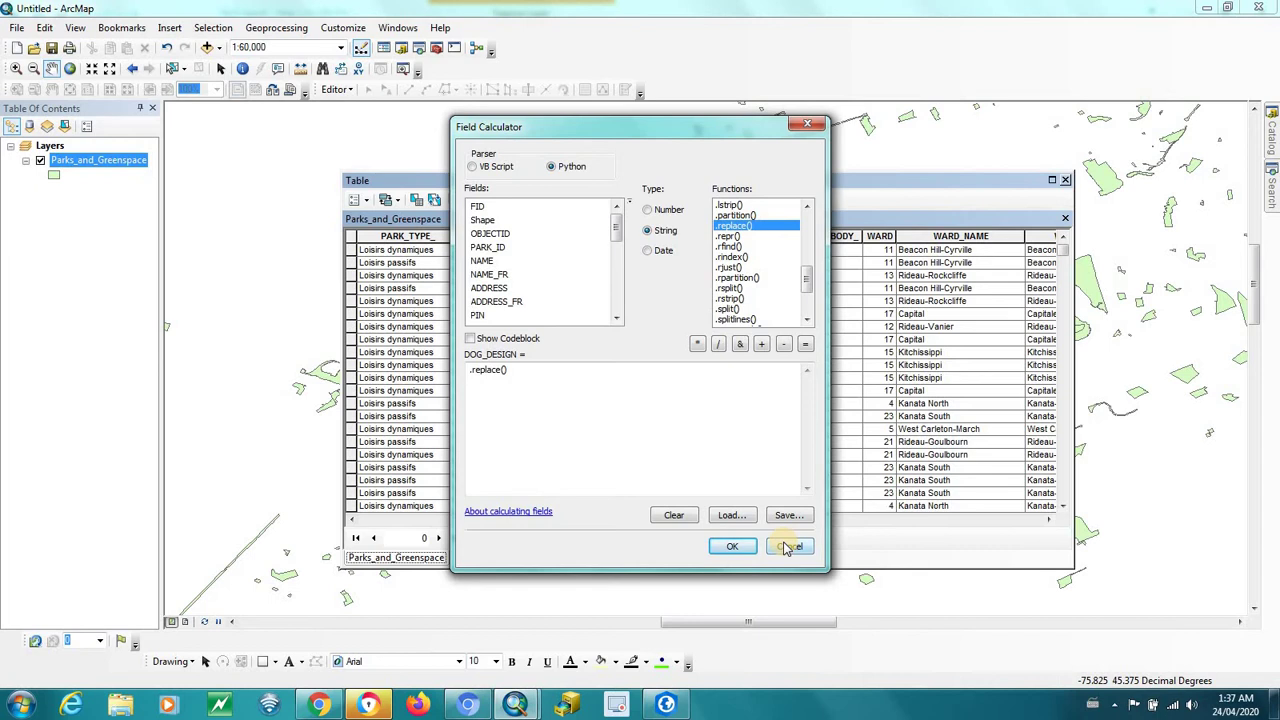
Step: Cancel the pending field calculation and bring the ArcGIS Pro project window forward
click(789, 546)
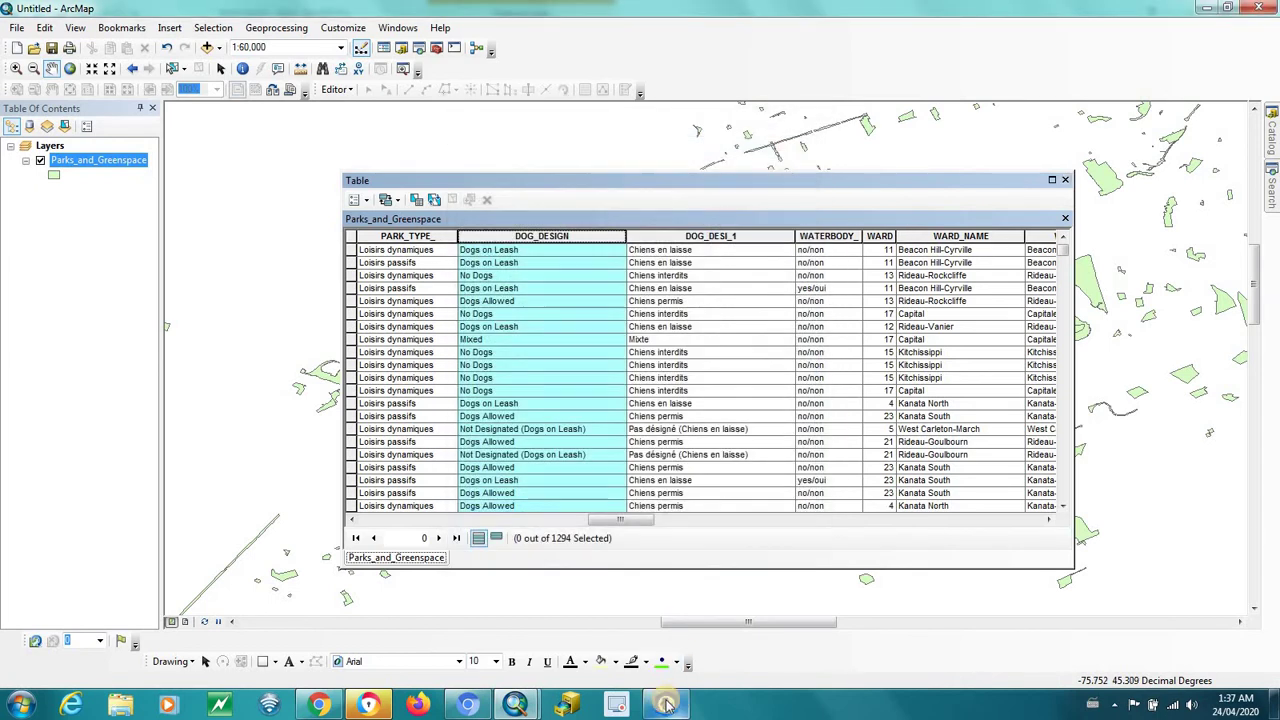
mouse_move(659, 700)
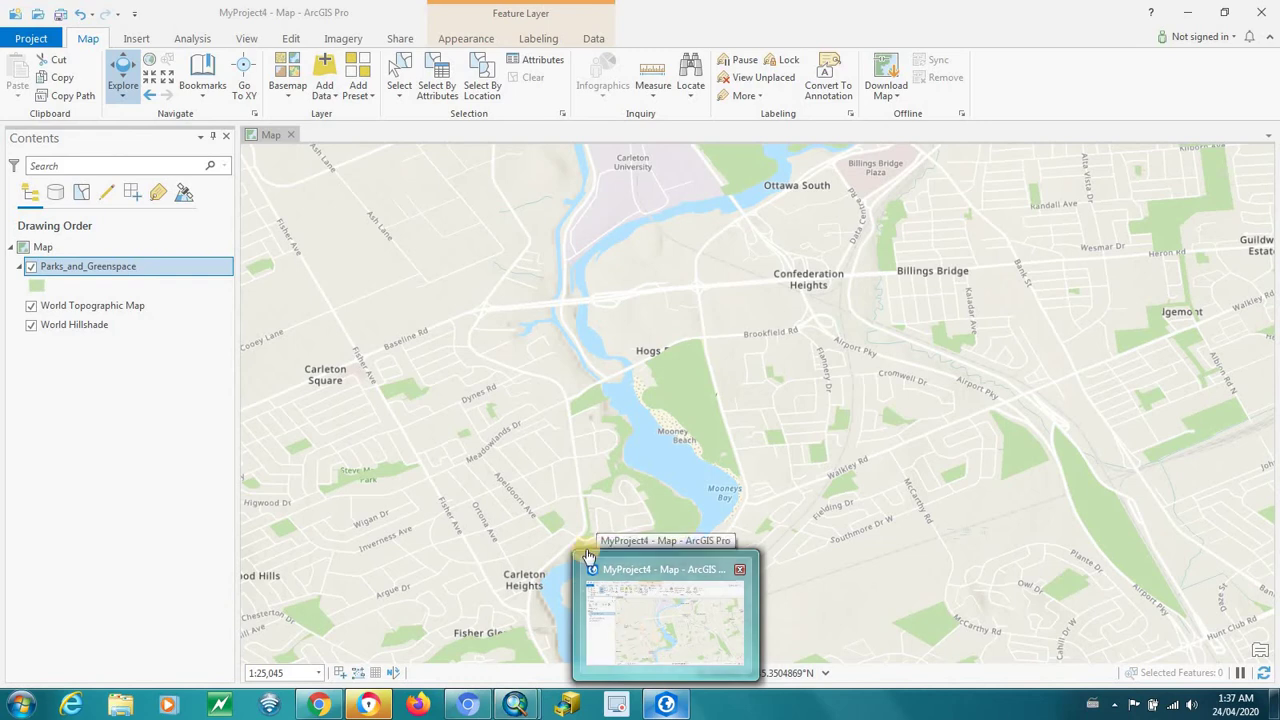
click(646, 645)
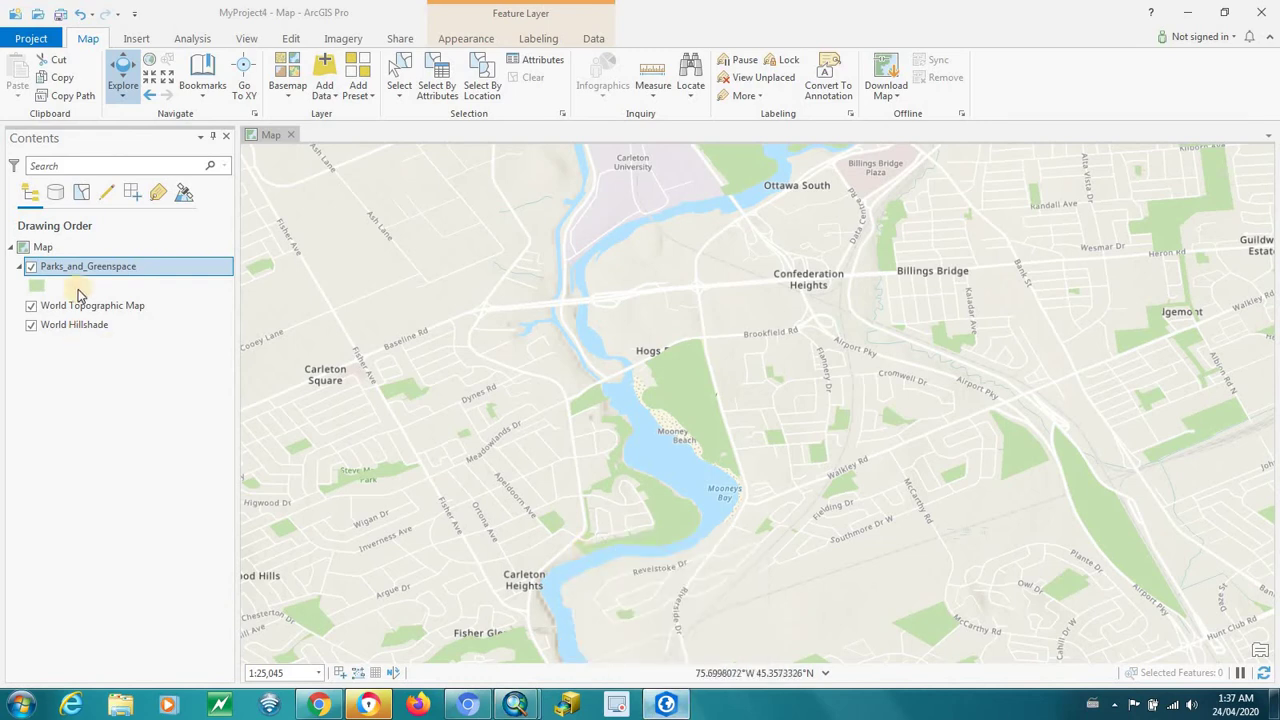
Step: Open the Parks_and_Greenspace attribute table and select the DOG_DESIGN column
right_click(76, 272)
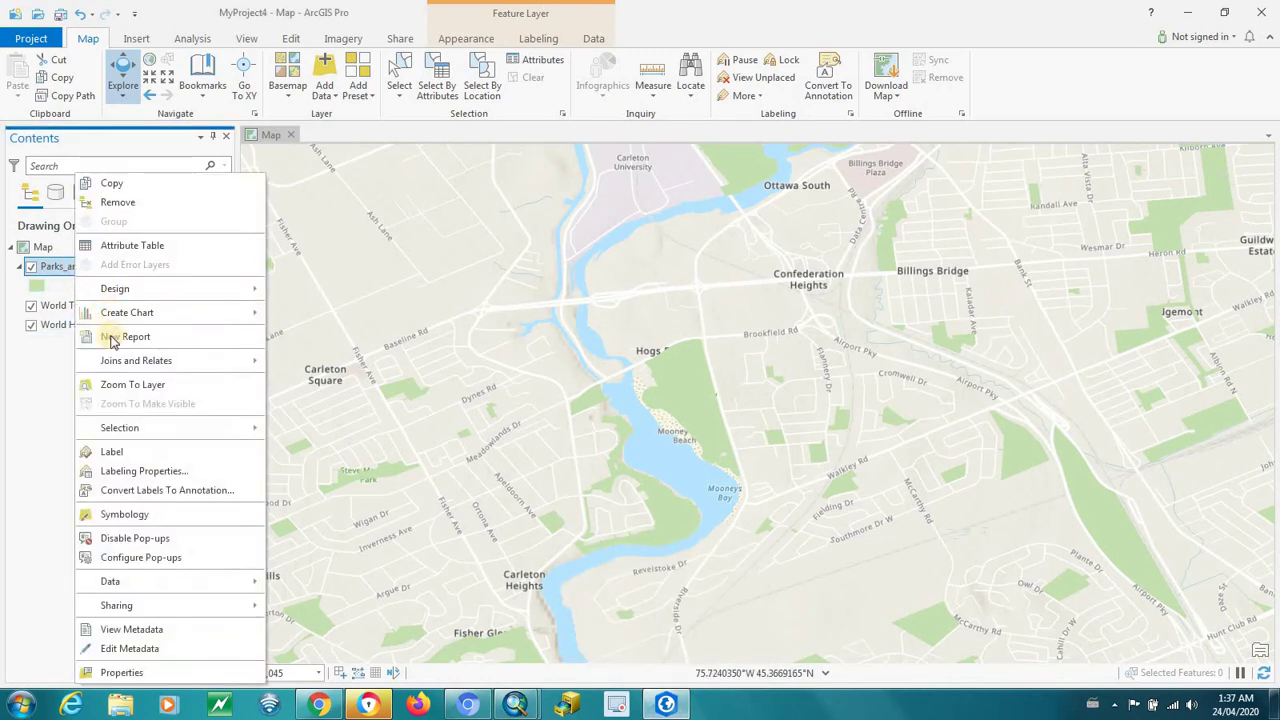
click(119, 253)
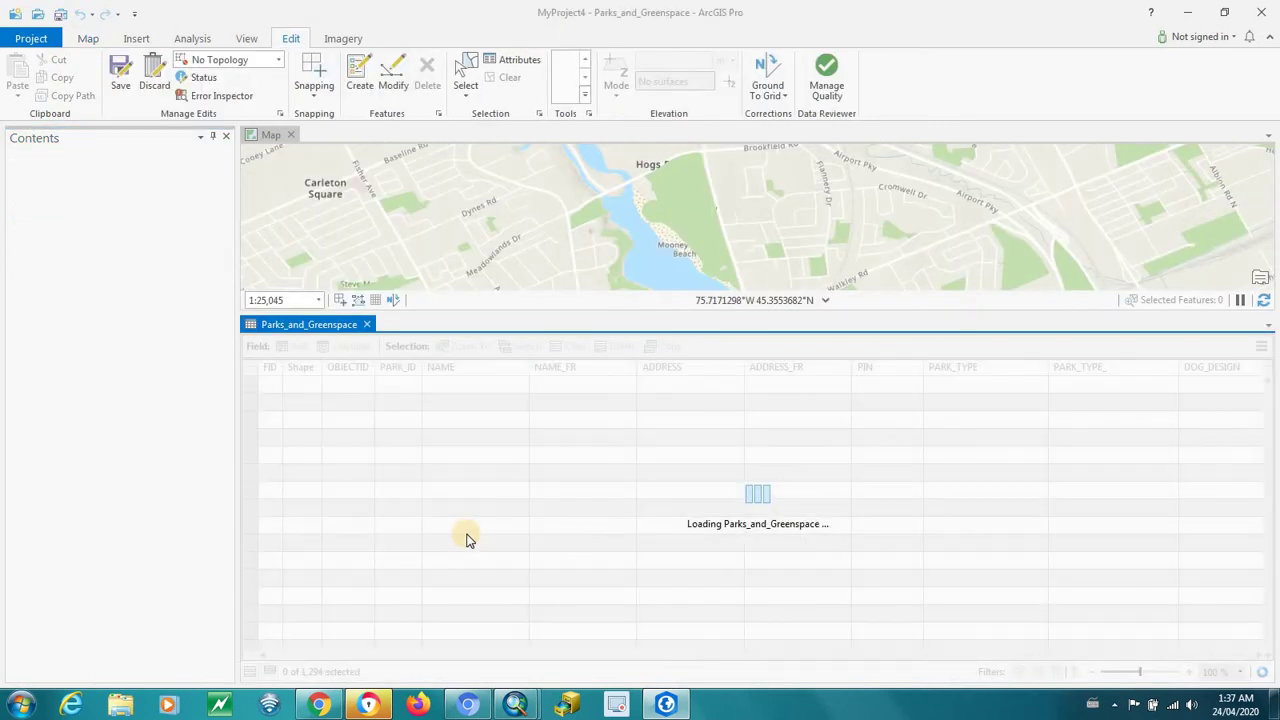
drag(489, 653, 722, 650)
scroll(771, 549, down, 1)
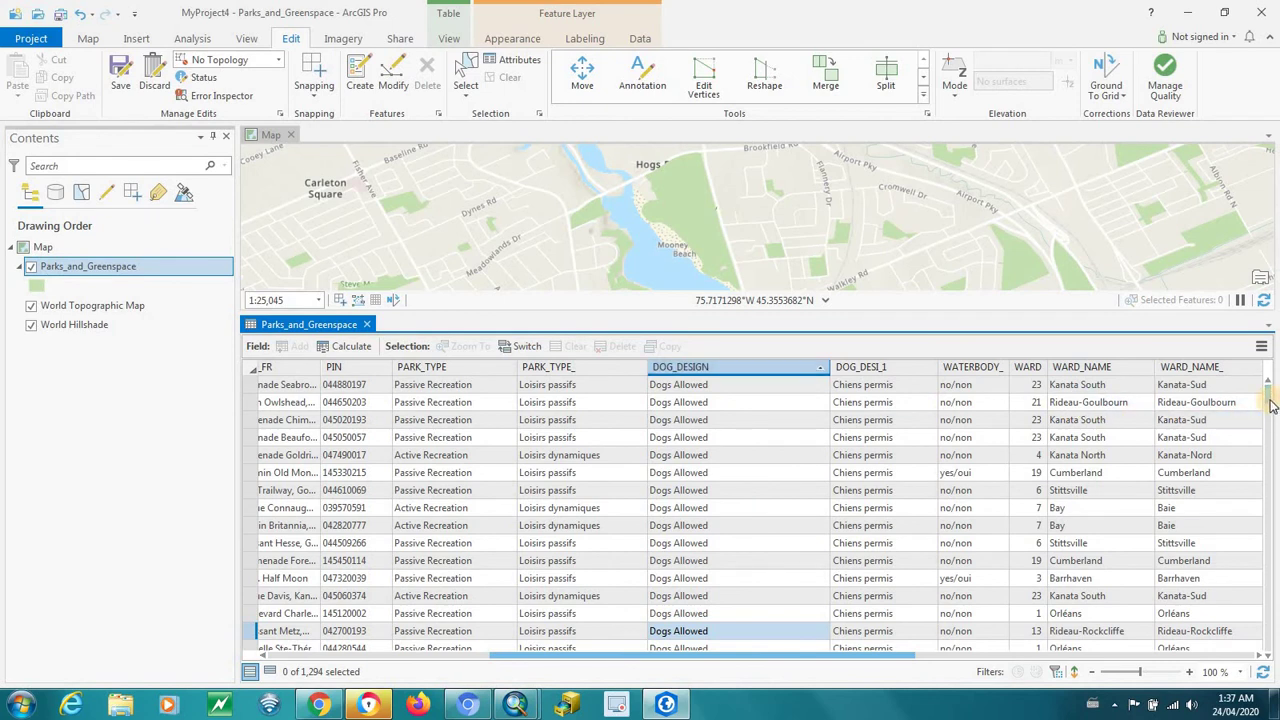
click(710, 368)
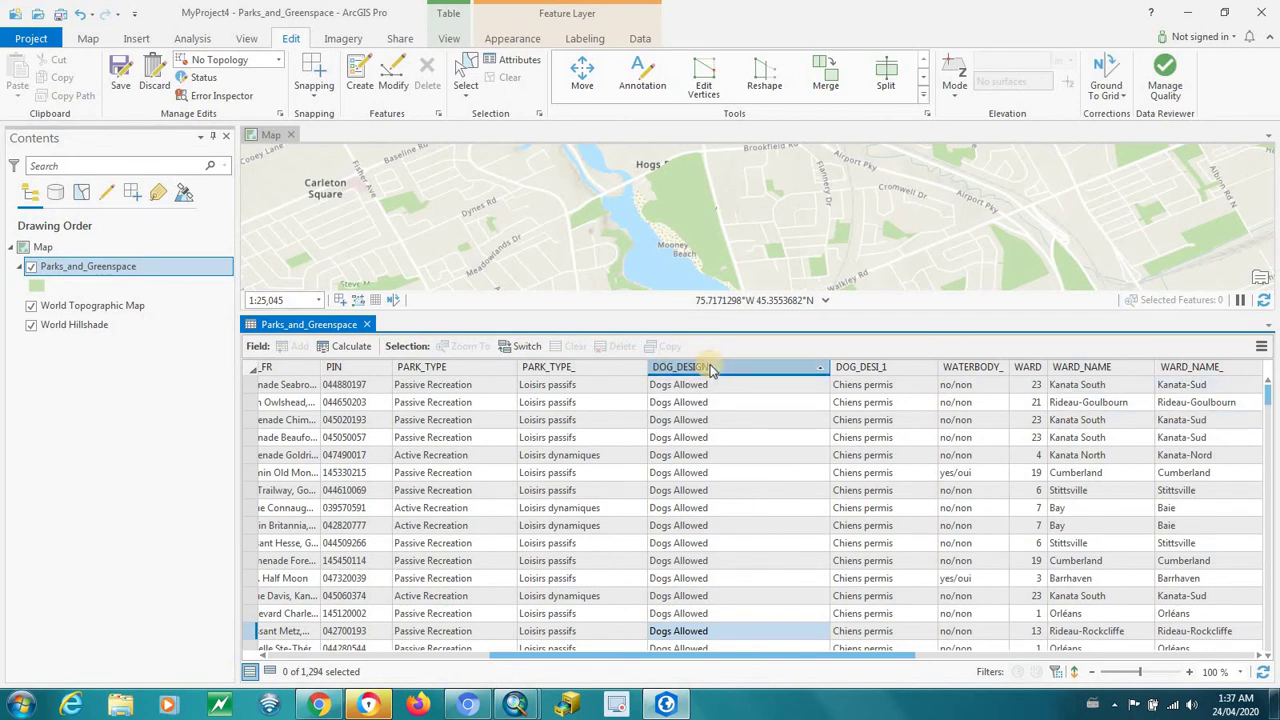
right_click(710, 368)
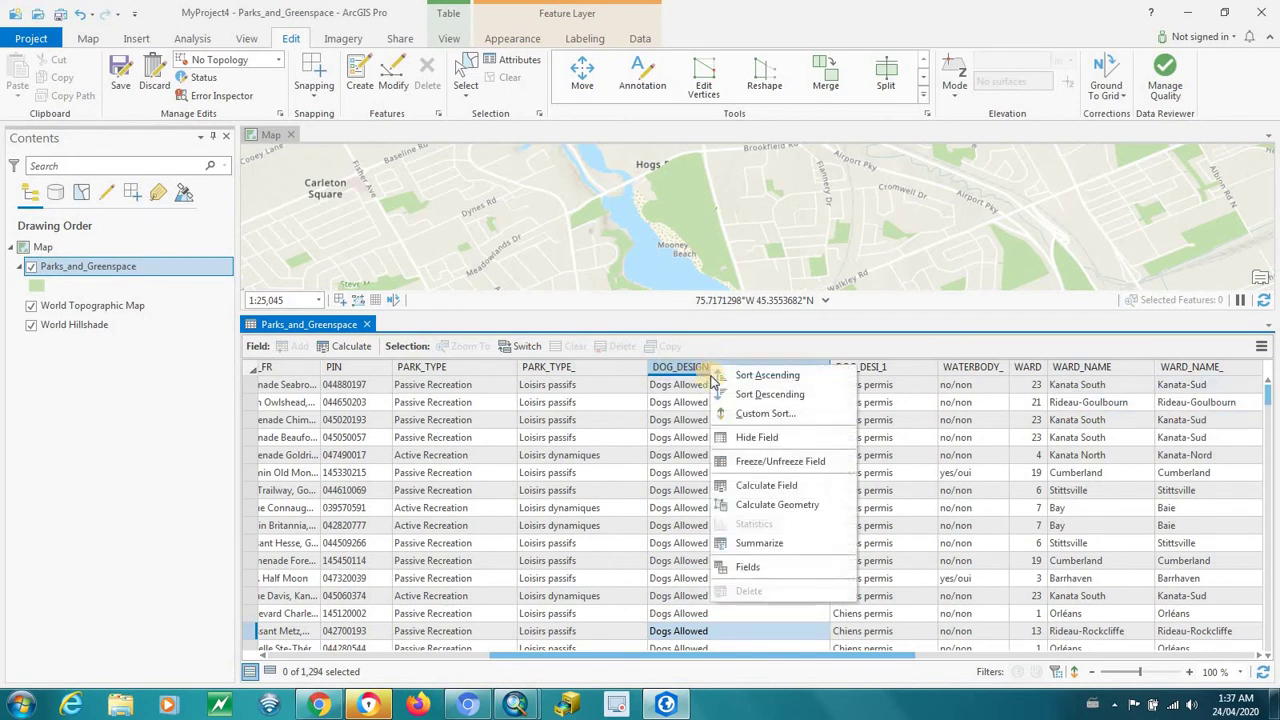
click(677, 328)
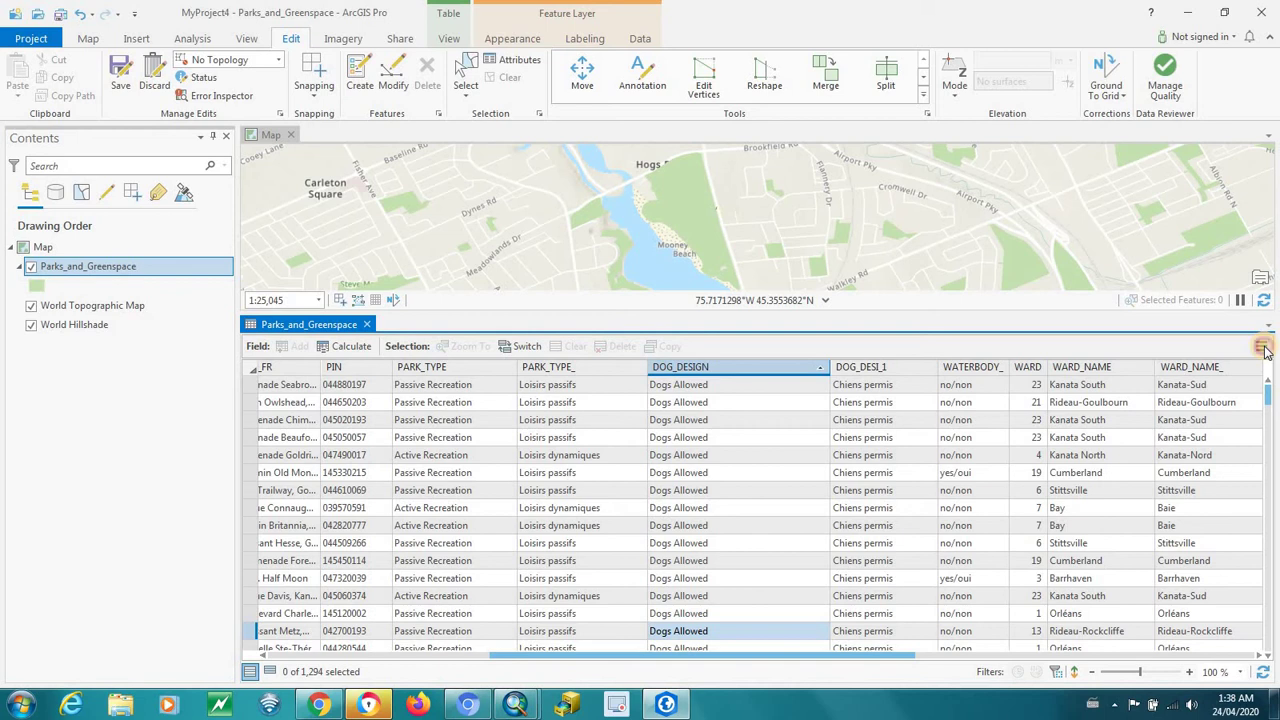
Step: Use the table's Find and Replace to swap 'Leash' for 'Lead' in DOG_DESIGN, making 941 replacements
click(1261, 348)
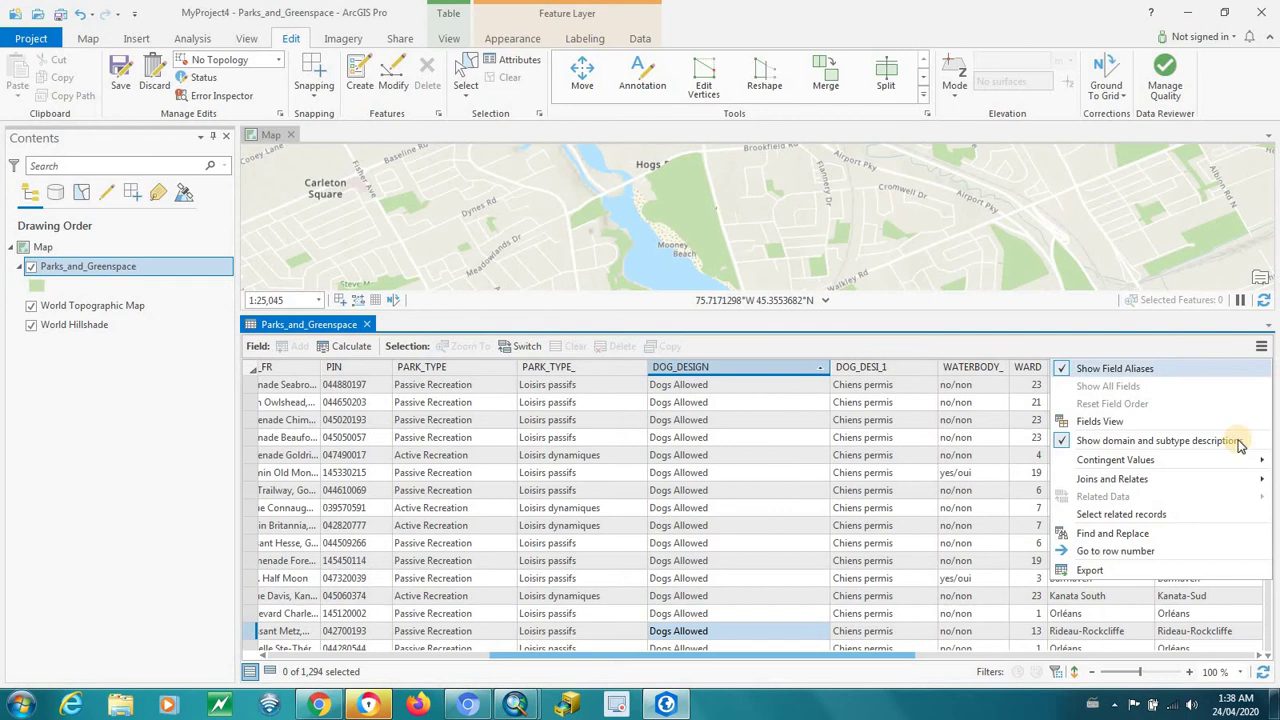
click(1192, 533)
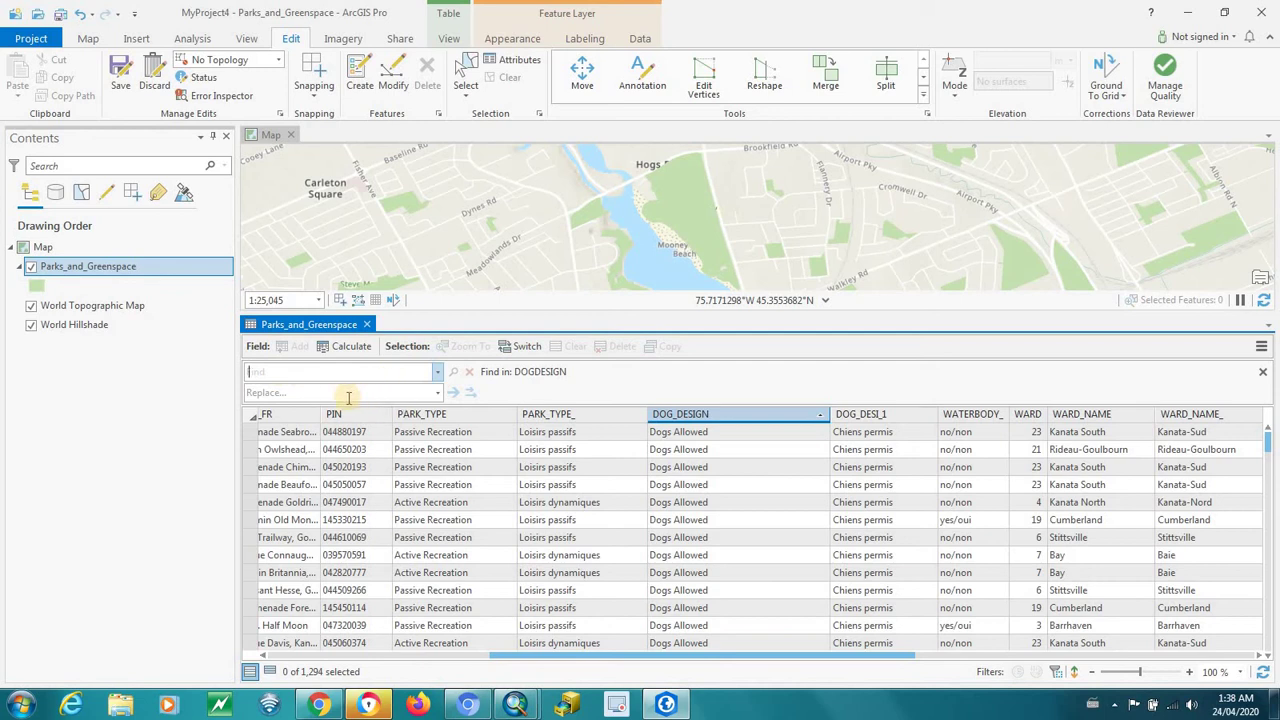
click(796, 484)
drag(1268, 449, 1268, 467)
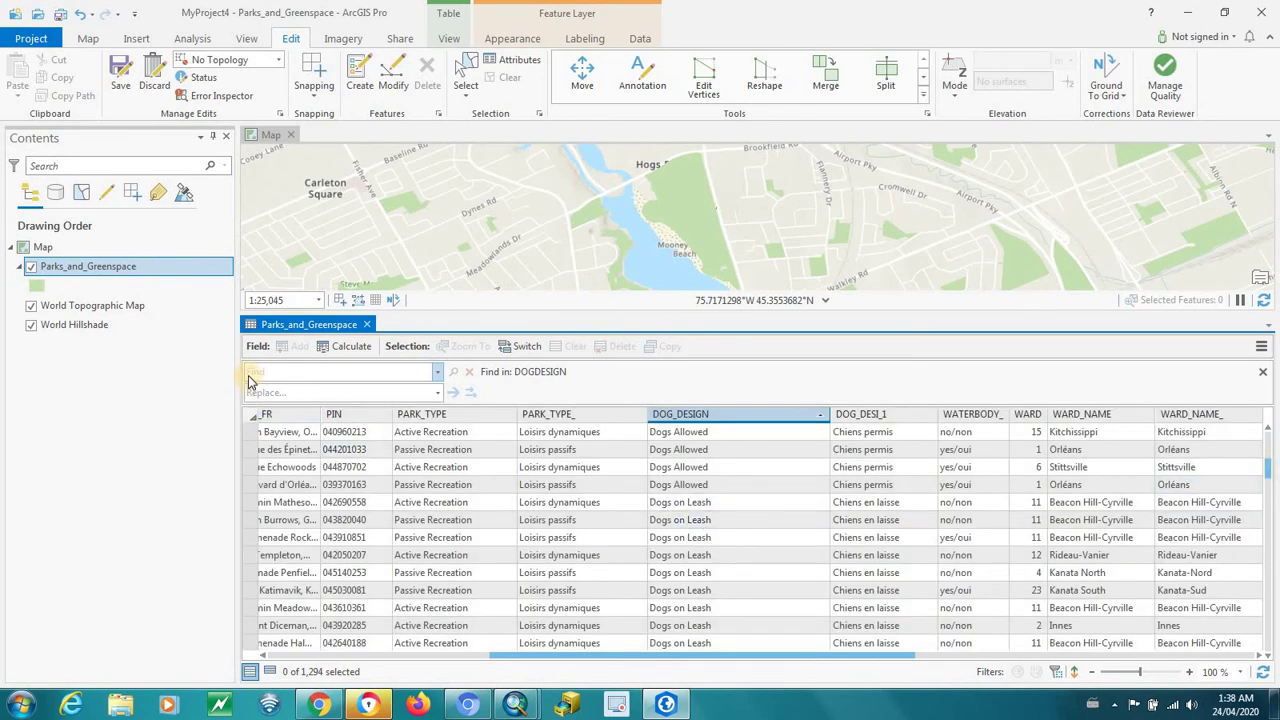
click(250, 376)
click(251, 393)
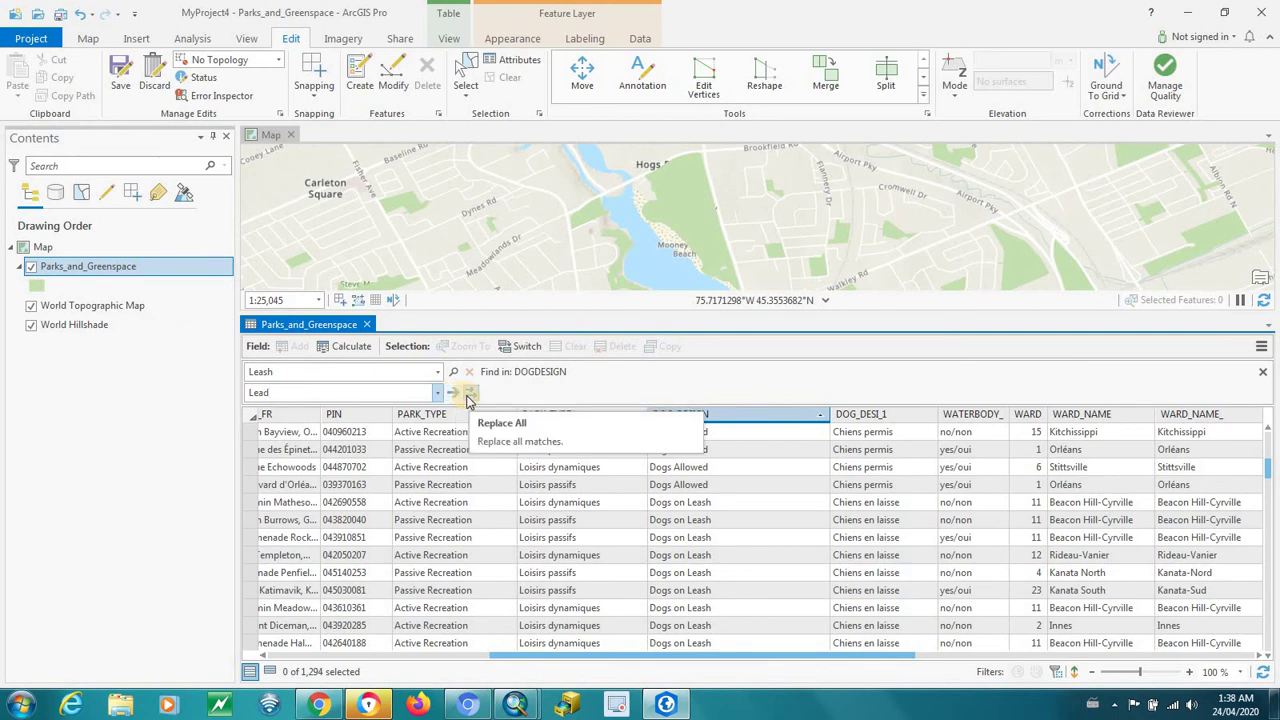
click(468, 397)
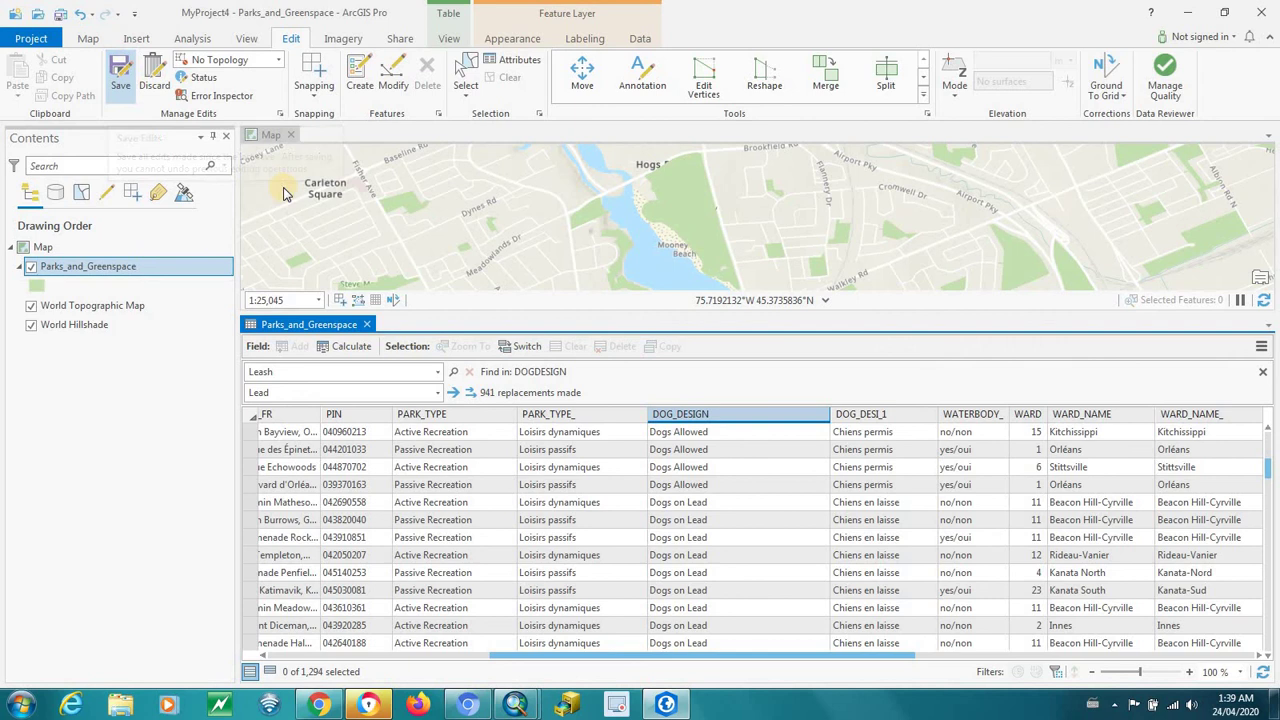
Step: Save all edits to Parks_and_Greenspace and confirm Yes in the Save Edits dialog
click(121, 70)
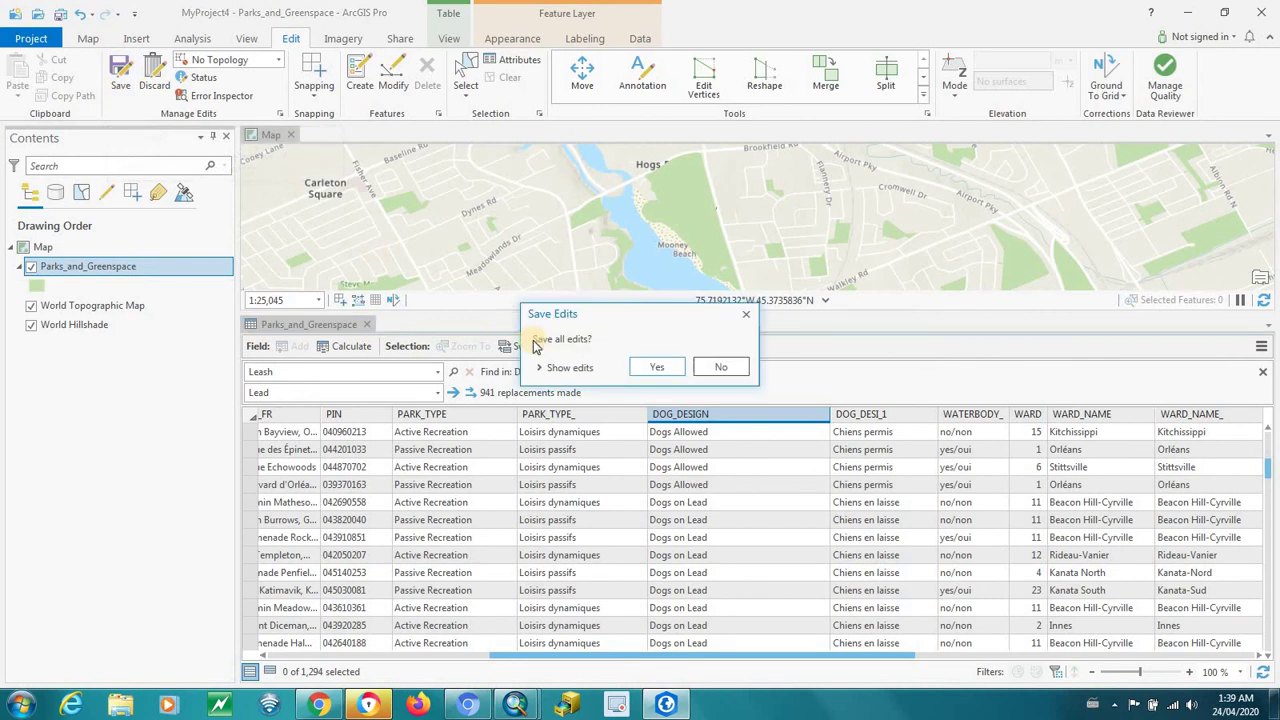
click(683, 372)
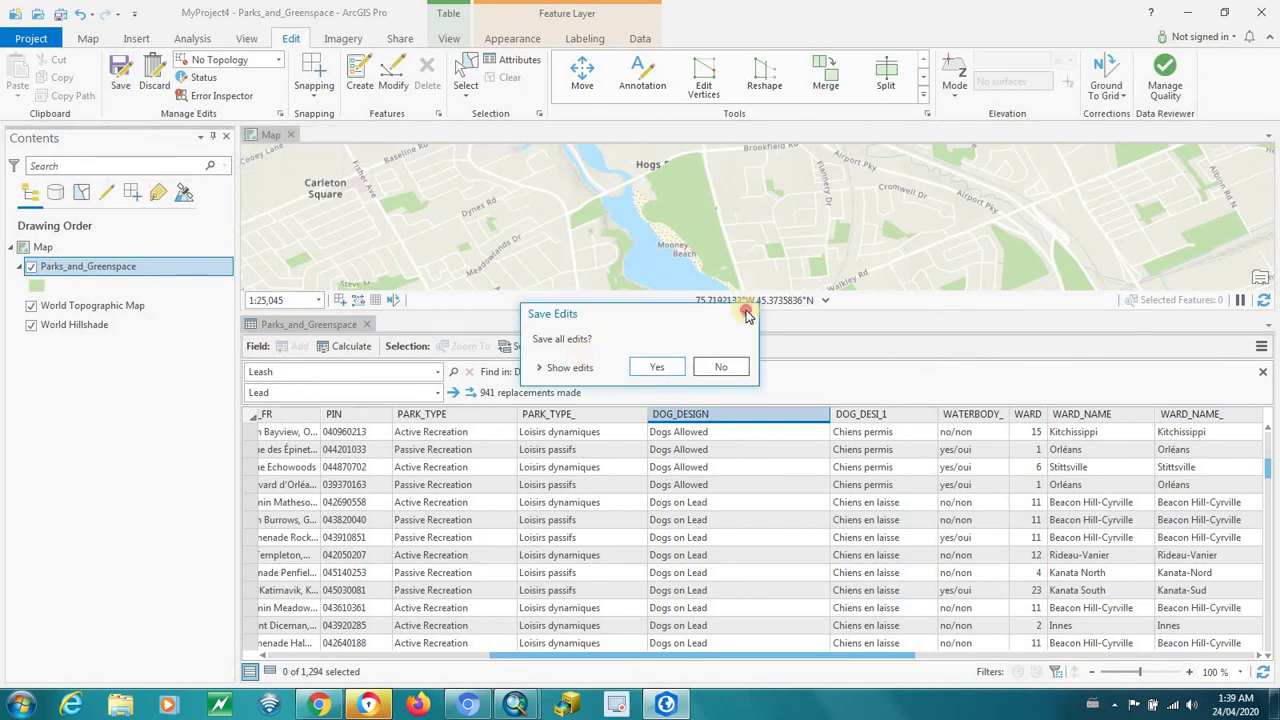